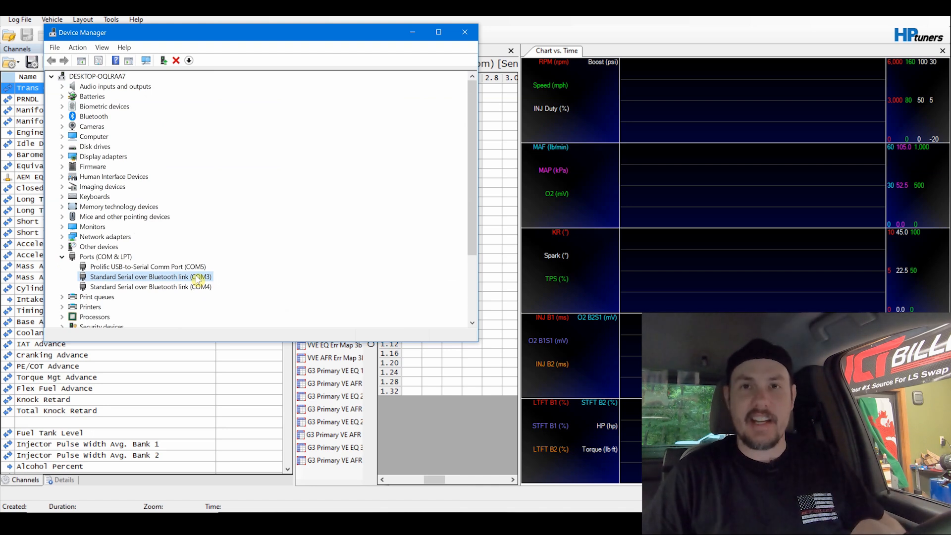
# Step: Uninstall the two Standard Serial over Bluetooth link ports, COM3 and COM4, select the Prolific USB-to-Serial port and return to the HP Tuners scanner
pyautogui.press('Delete')
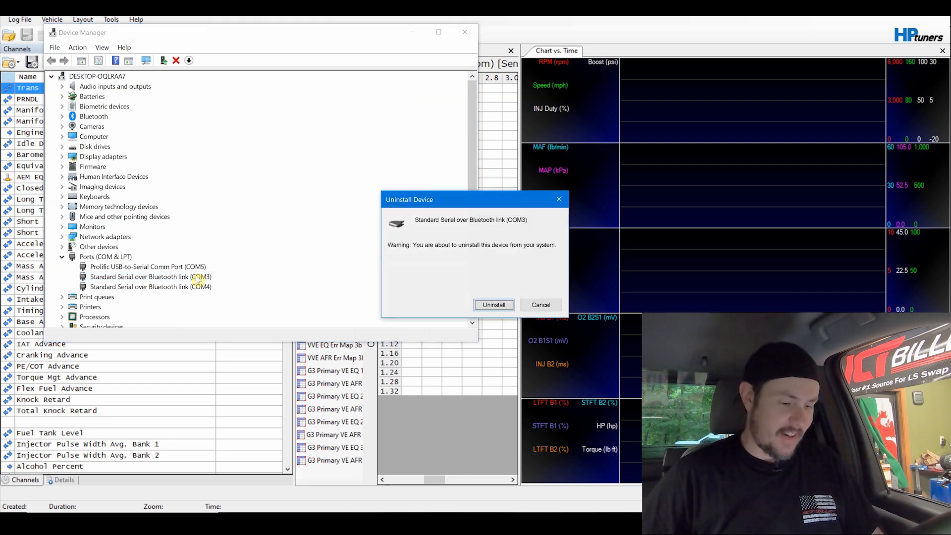
pyautogui.press('Return')
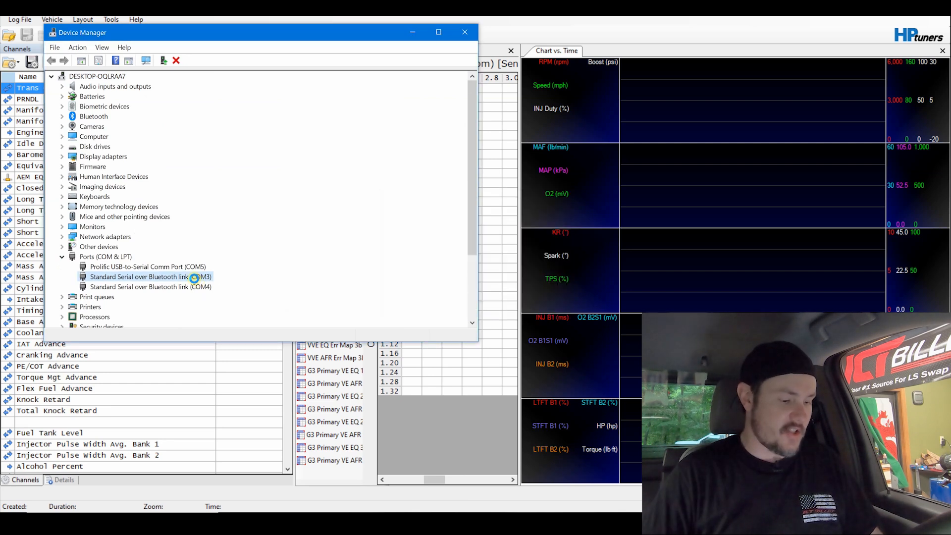
pyautogui.press('Delete')
pyautogui.press('Return')
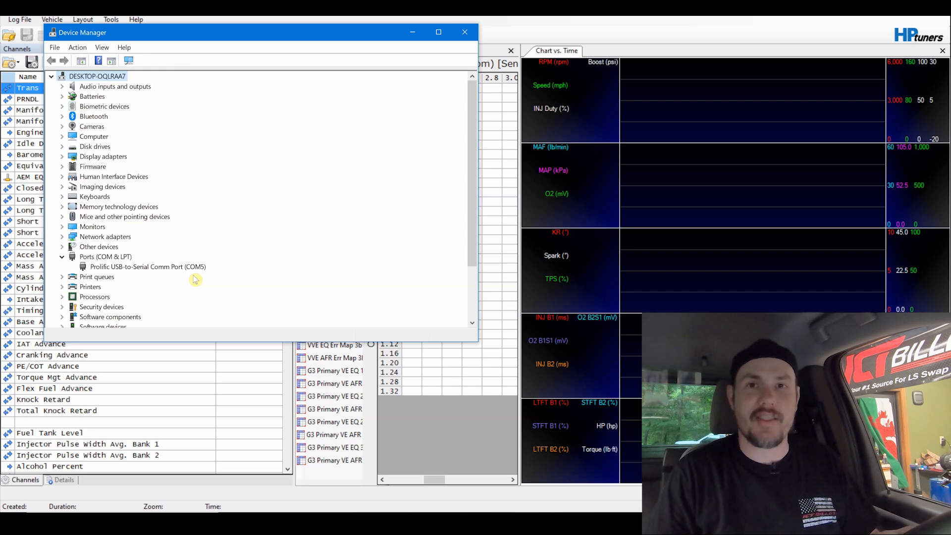
pyautogui.click(191, 270)
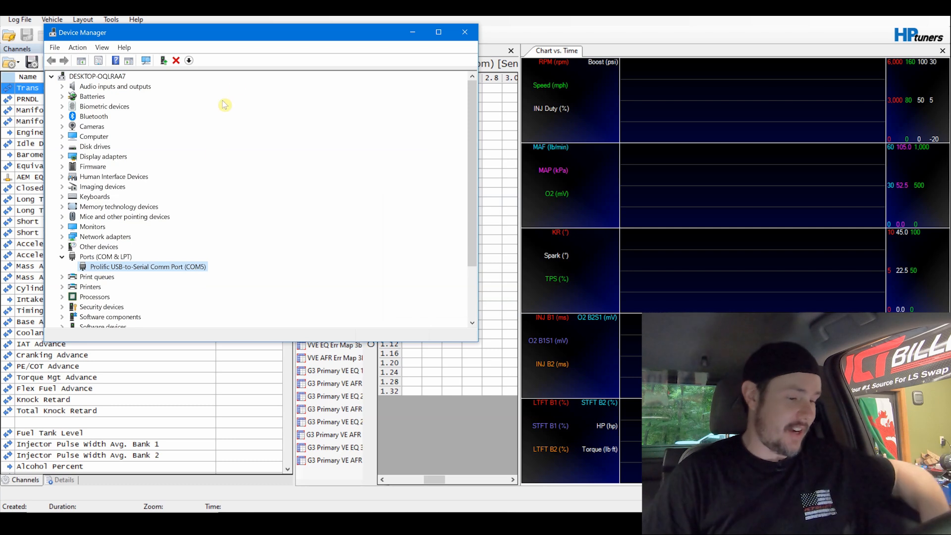
pyautogui.click(277, 20)
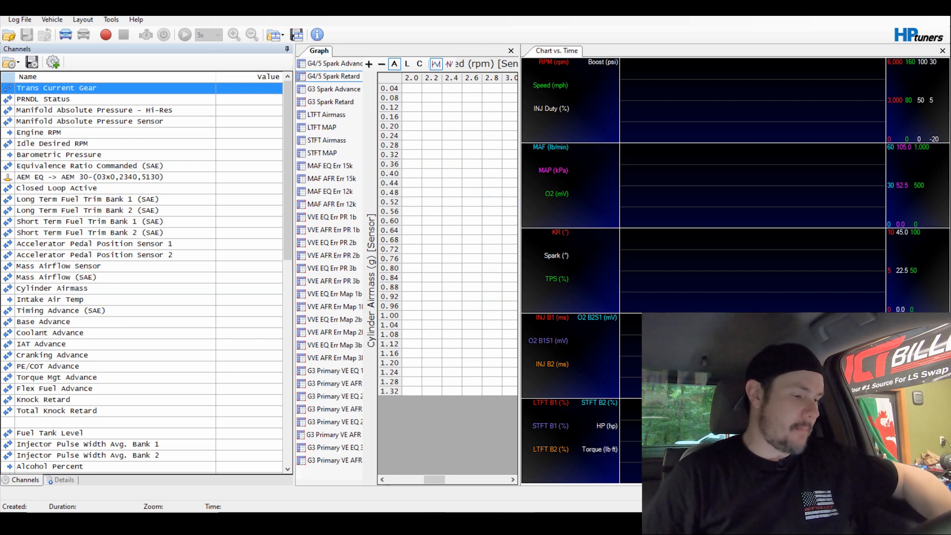
# Step: Connect to the vehicle, highlight the AEM EQ wideband channel and record a scan log of the engine start, stopping it at about 14 seconds
pyautogui.click(60, 38)
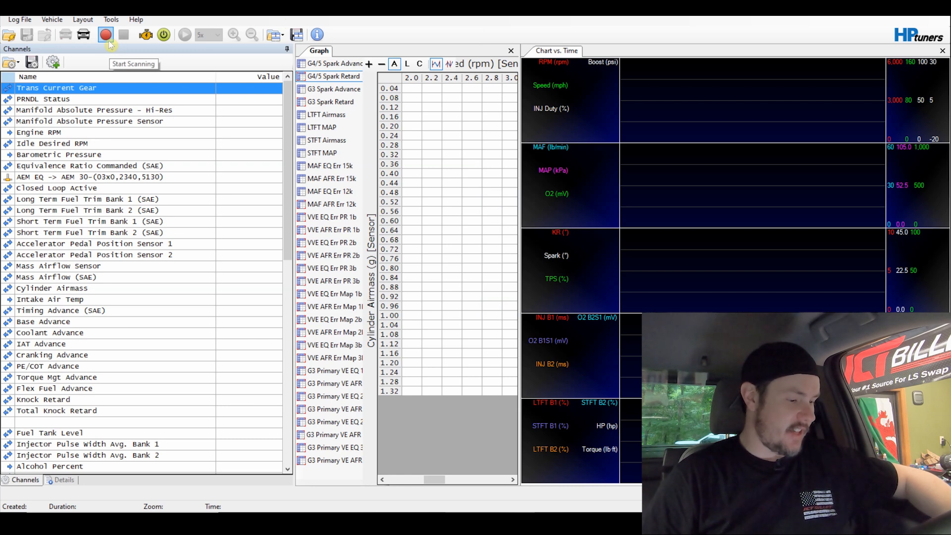
pyautogui.click(239, 178)
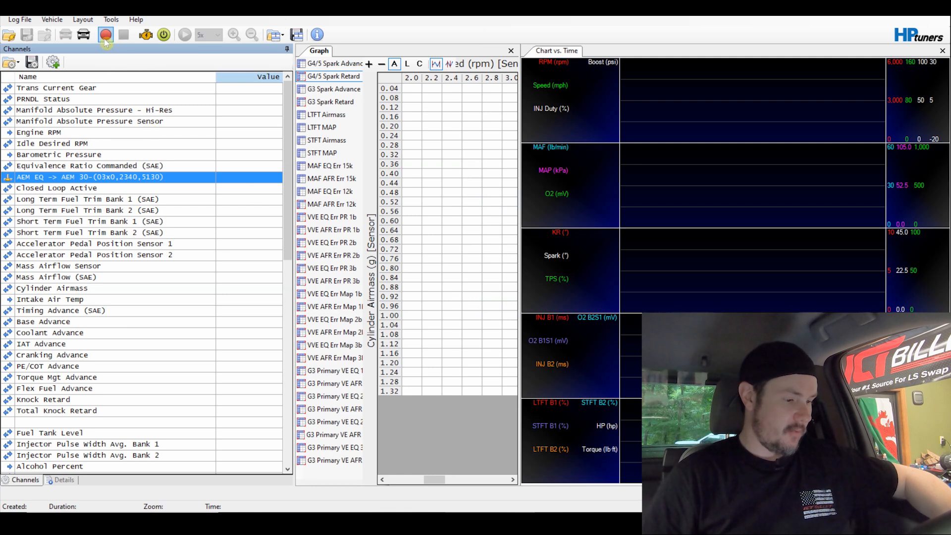
pyautogui.click(105, 35)
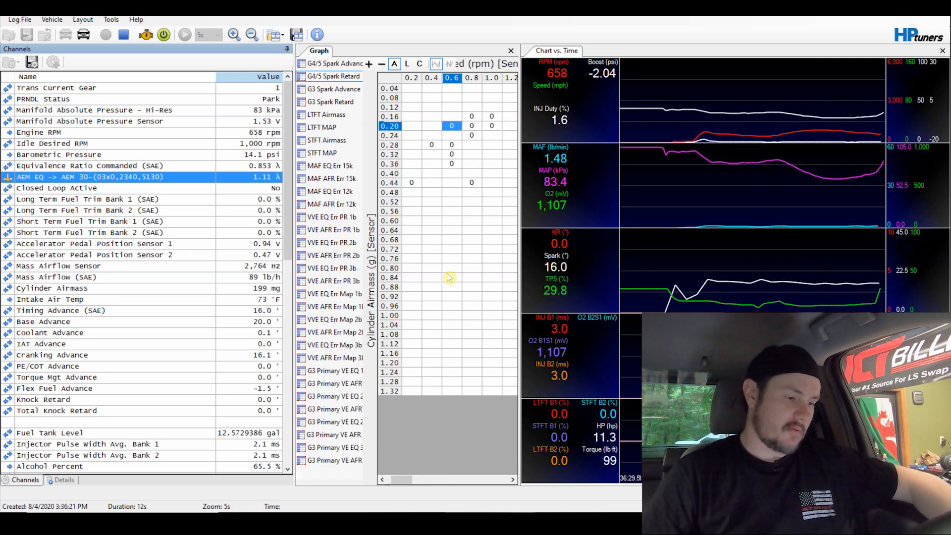
pyautogui.click(124, 35)
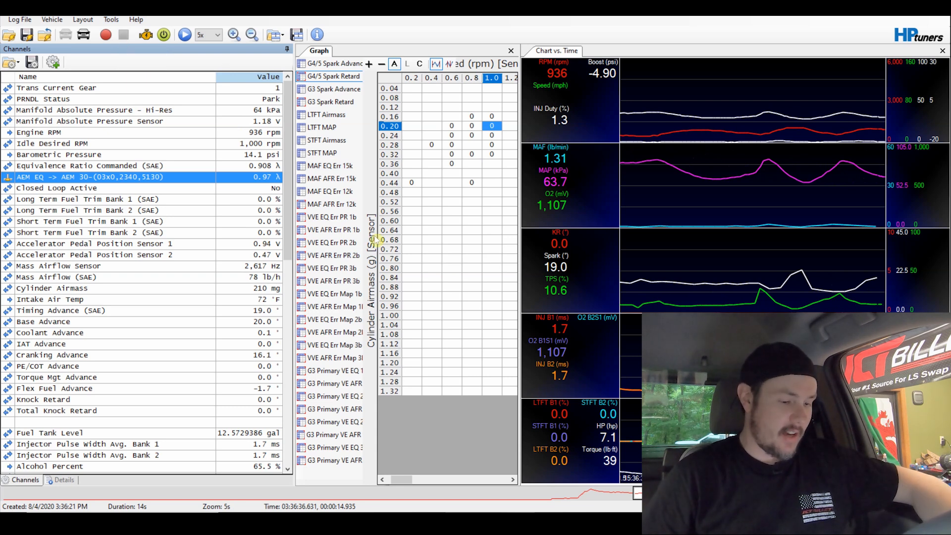
# Step: Show the MAF EQ Err 15k graph, widen its pane and examine the error cells between 2250 and 3600 Hz
pyautogui.click(342, 166)
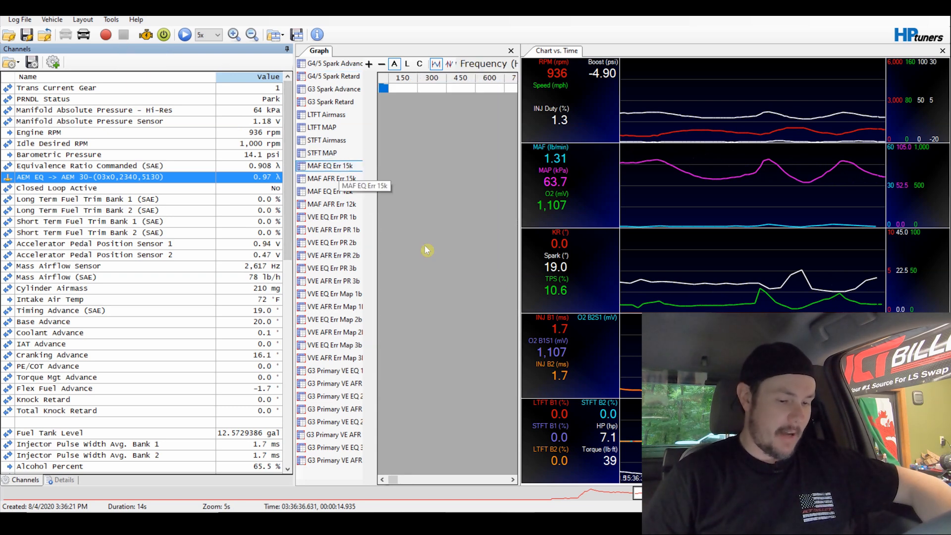
pyautogui.moveTo(520, 108); pyautogui.dragTo(776, 118)
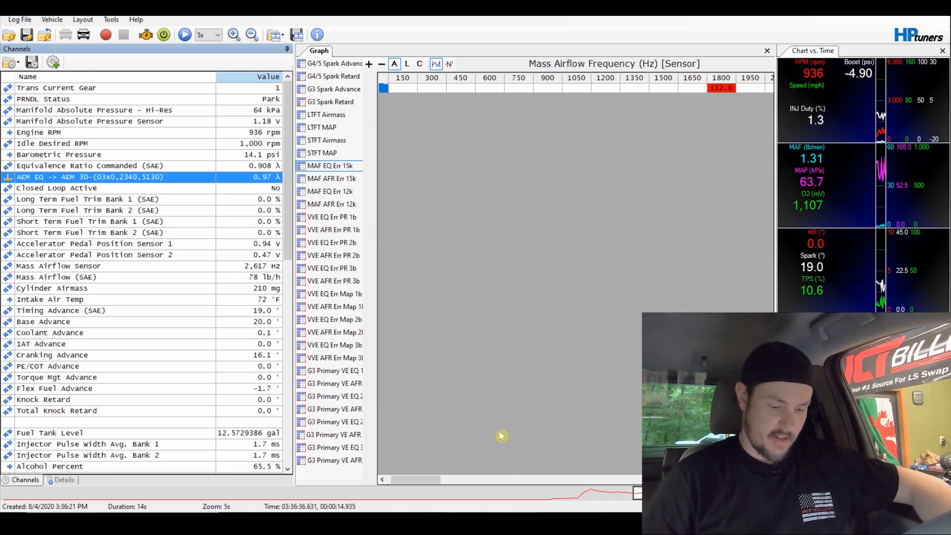
pyautogui.moveTo(416, 481); pyautogui.dragTo(461, 481)
pyautogui.moveTo(463, 89); pyautogui.dragTo(694, 89)
pyautogui.click(694, 88)
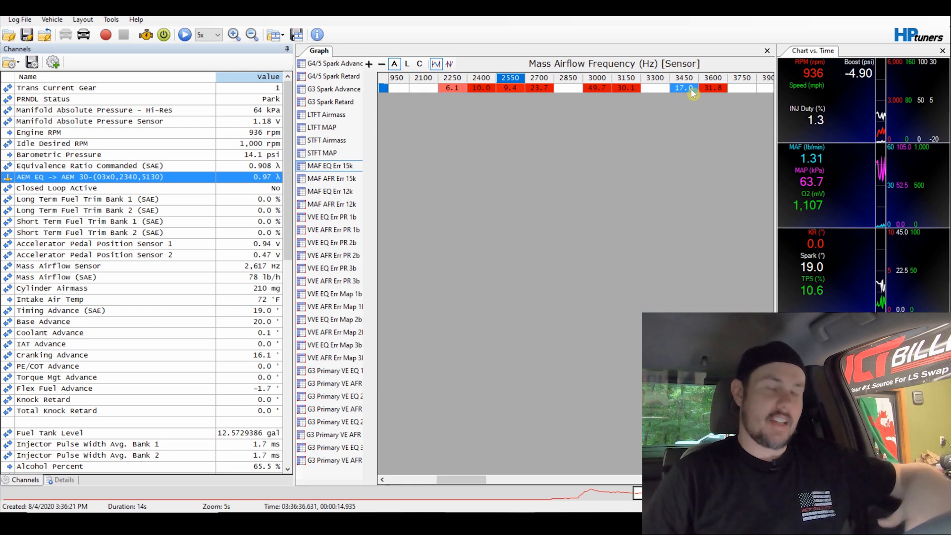
# Step: Switch to the HP Tuners editor, open the cranking Base Airflow table and select the rows from 90 to 306 °F
pyautogui.hotkey('alt', 'Tab')
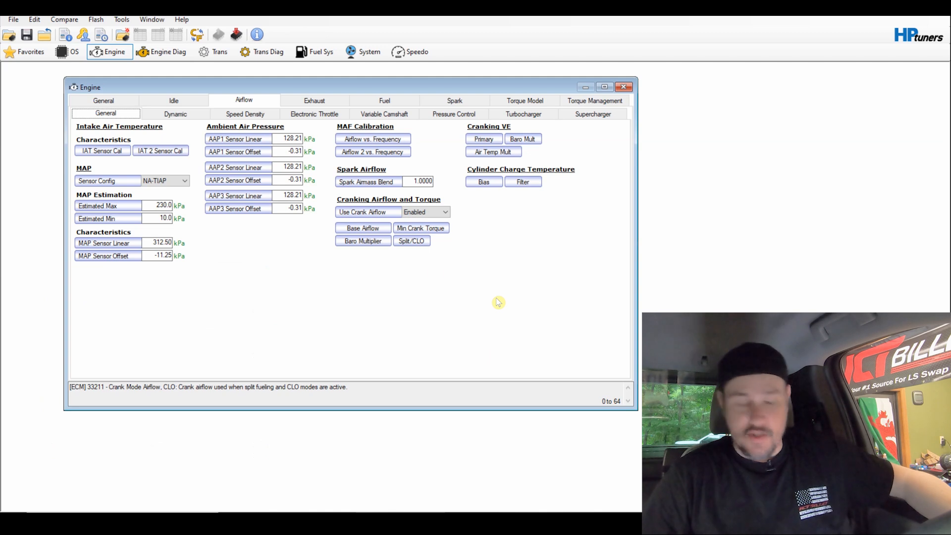
pyautogui.click(376, 230)
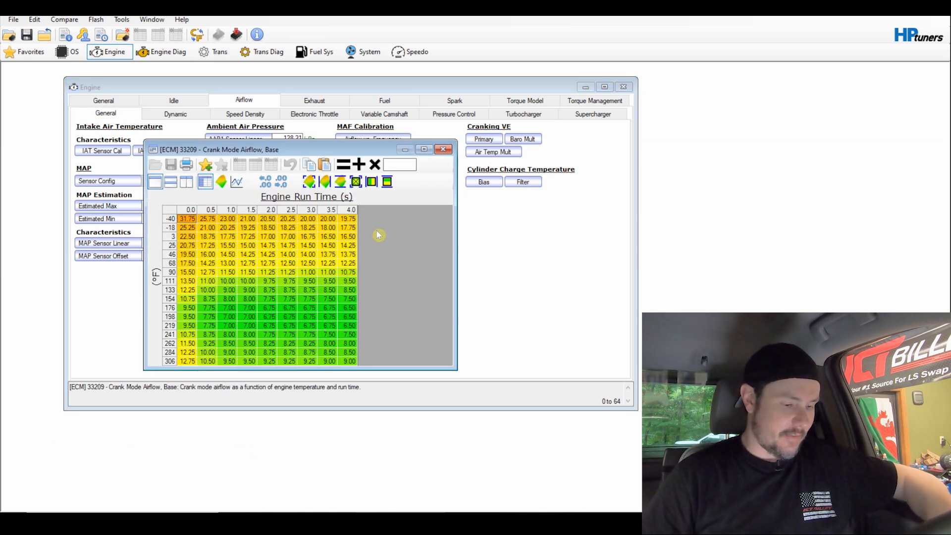
pyautogui.moveTo(171, 272); pyautogui.dragTo(169, 361)
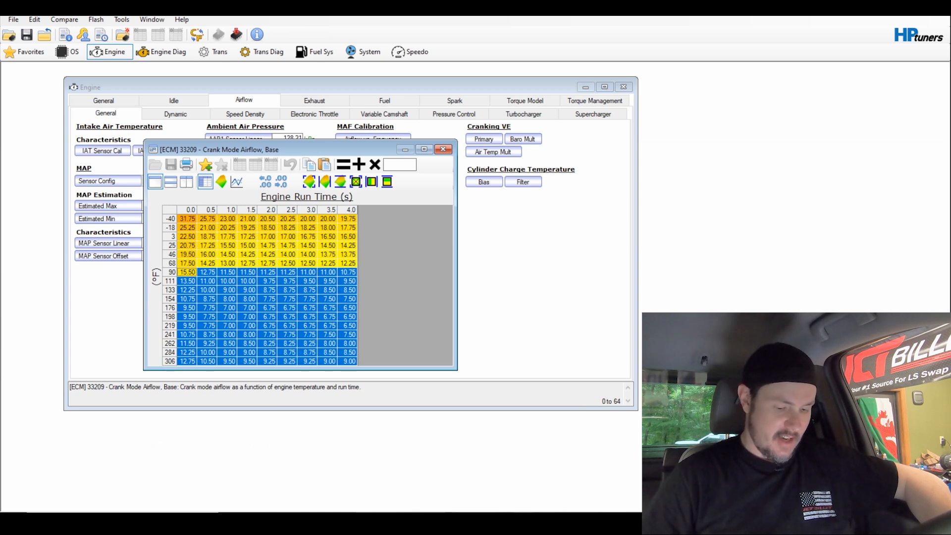
# Step: Switch back to the scanner and check the Engine Coolant Temp channel in the recorded log
pyautogui.hotkey('alt', 'Tab')
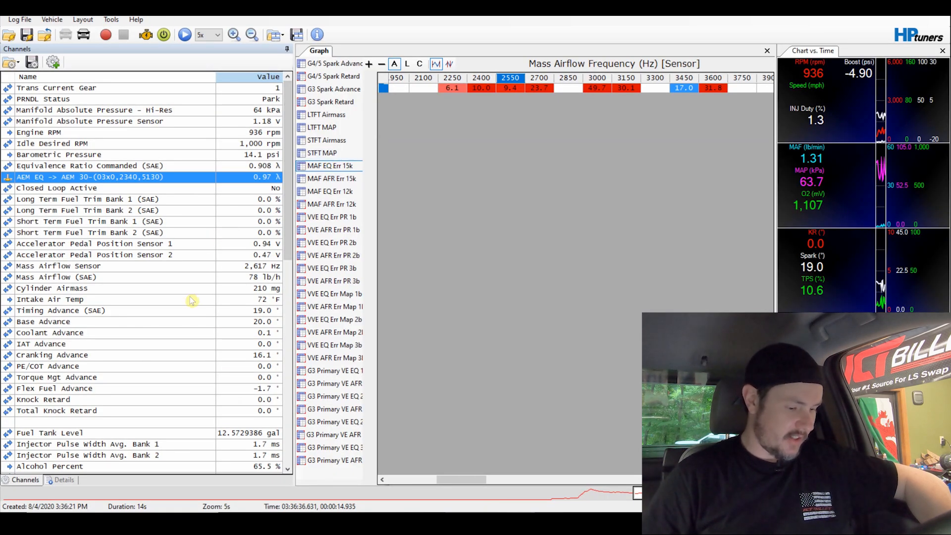
pyautogui.scroll(-7, 192, 300)
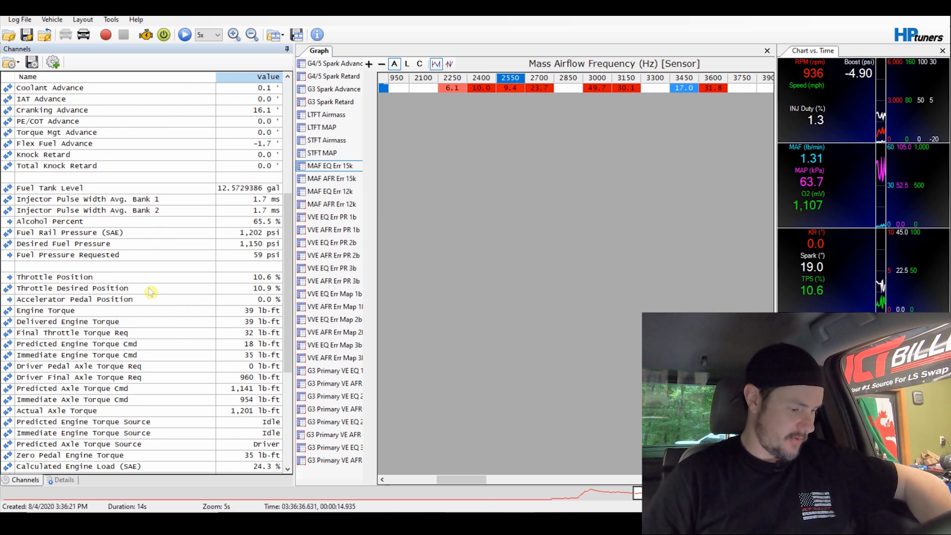
pyautogui.scroll(-3, 141, 260)
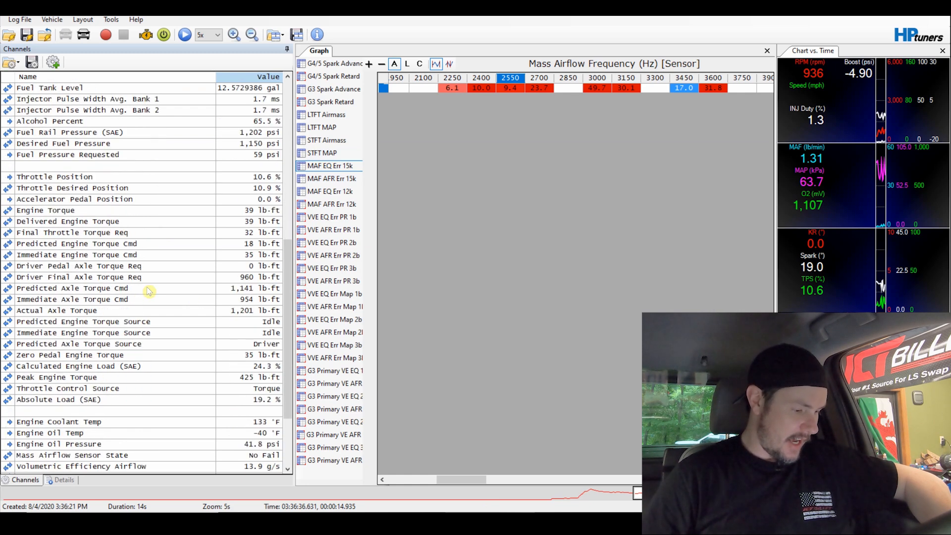
pyautogui.click(206, 425)
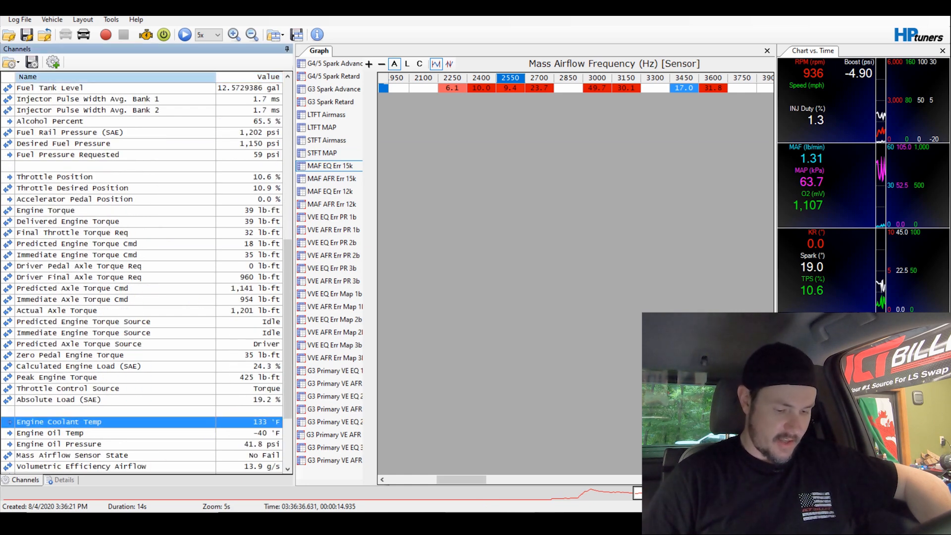
# Step: Return to the editor and multiply the 111 to 306 °F rows of the Crank Mode Airflow, Base table by 1.2
pyautogui.click(550, 522)
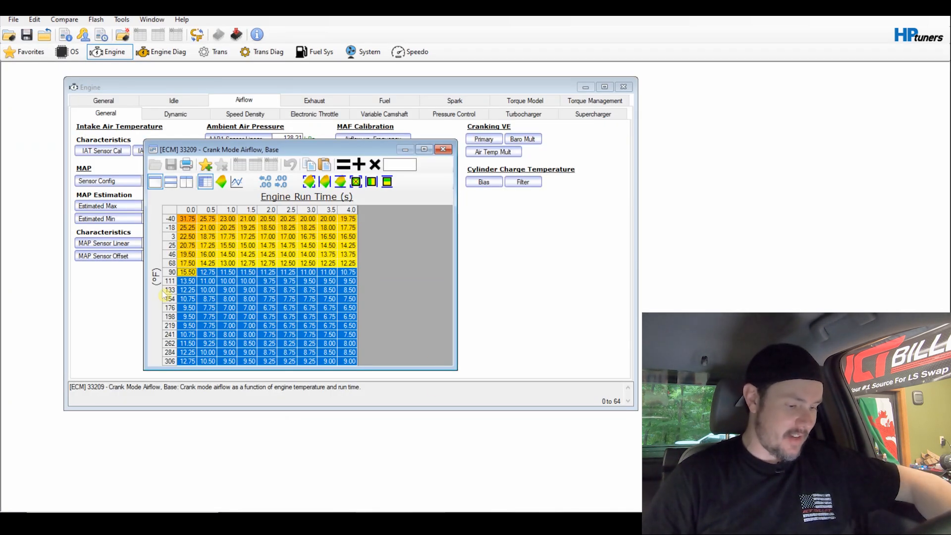
pyautogui.click(170, 290)
pyautogui.press('Up')
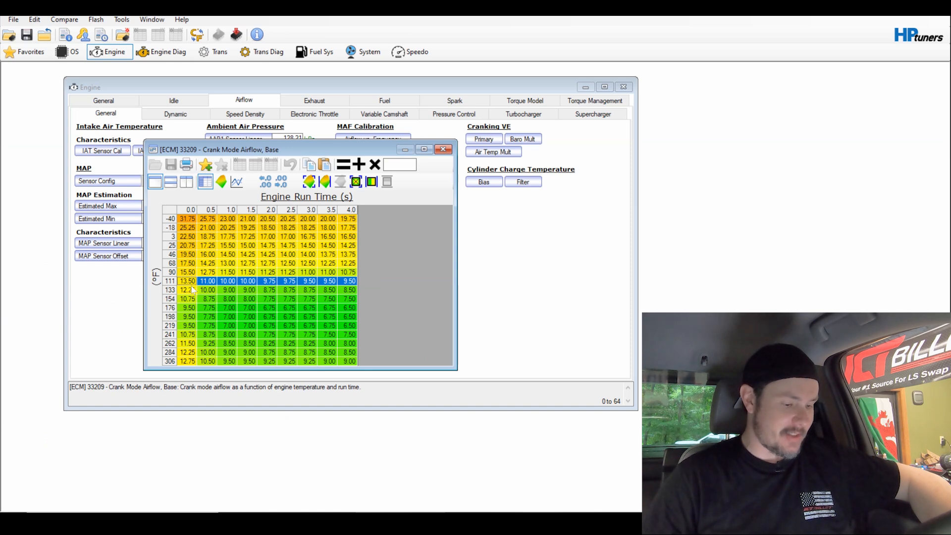
pyautogui.keyDown('shift'); pyautogui.click(177, 300); pyautogui.keyUp('shift')
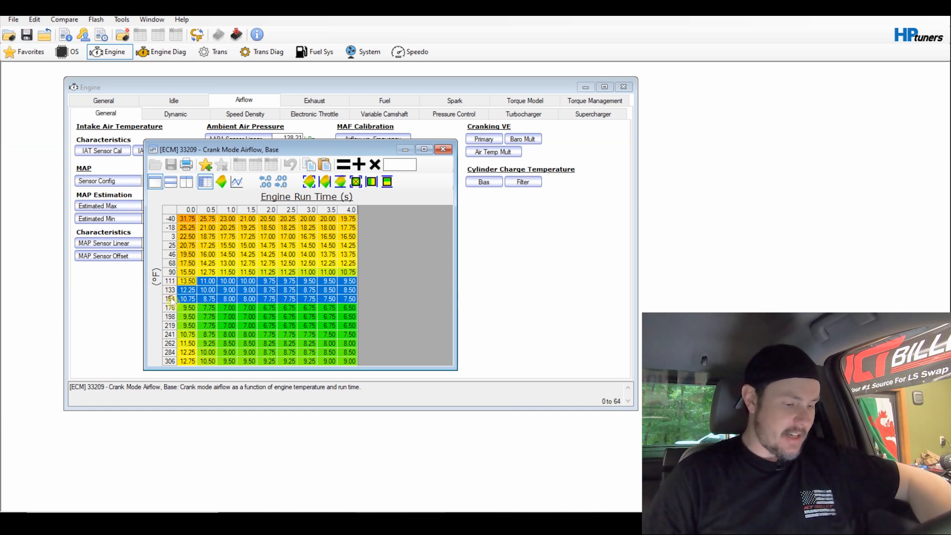
pyautogui.moveTo(170, 283); pyautogui.dragTo(162, 375)
pyautogui.click(402, 165)
pyautogui.write('1.2')
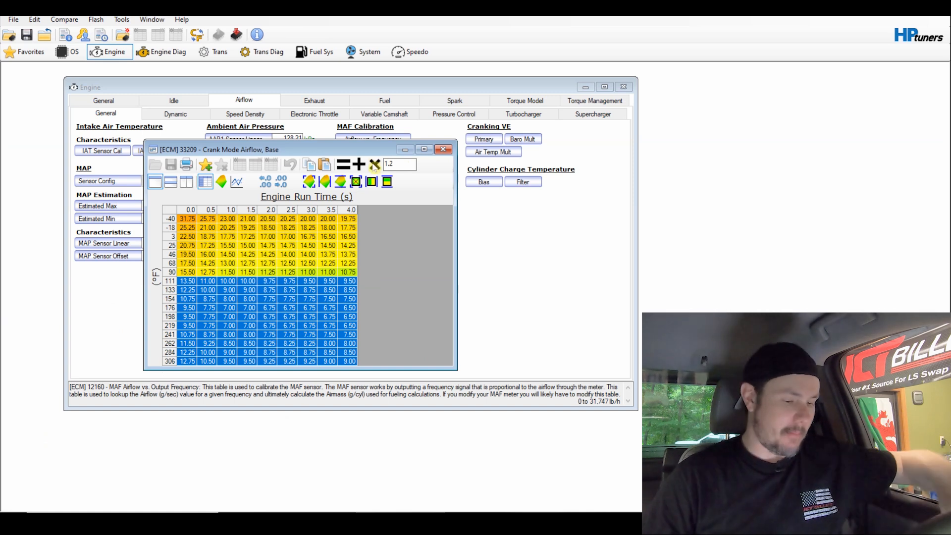
pyautogui.click(375, 165)
# Step: Interpolate the Crank Mode Airflow, Base values vertically across the 68 to 111 °F rows
pyautogui.click(290, 282)
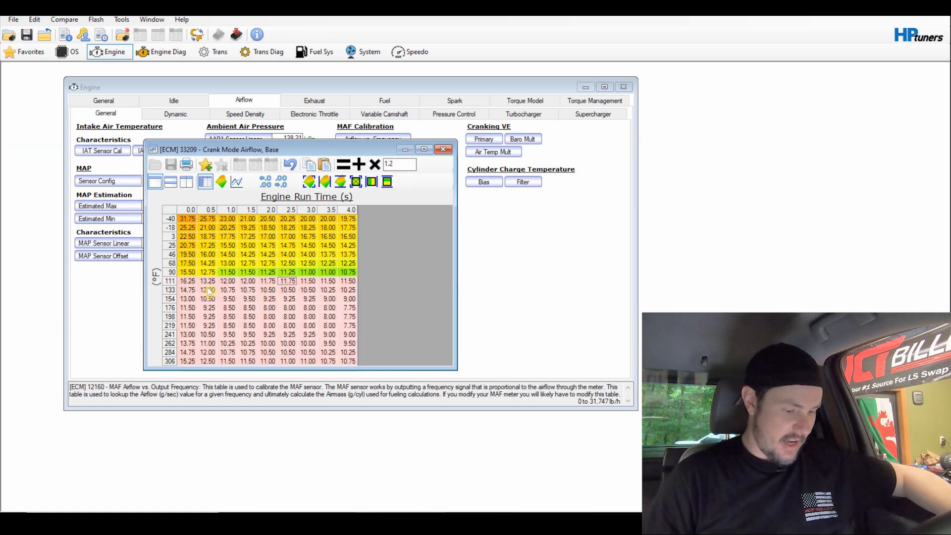
pyautogui.moveTo(186, 281)
pyautogui.mouseDown()
pyautogui.moveTo(185, 265)
pyautogui.moveTo(174, 269)
pyautogui.moveTo(182, 281)
pyautogui.mouseUp()
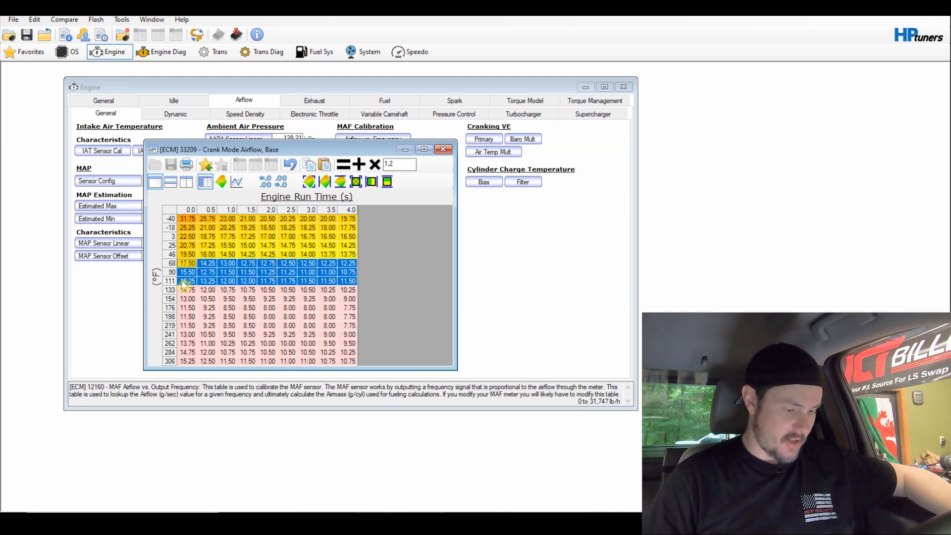
pyautogui.click(385, 183)
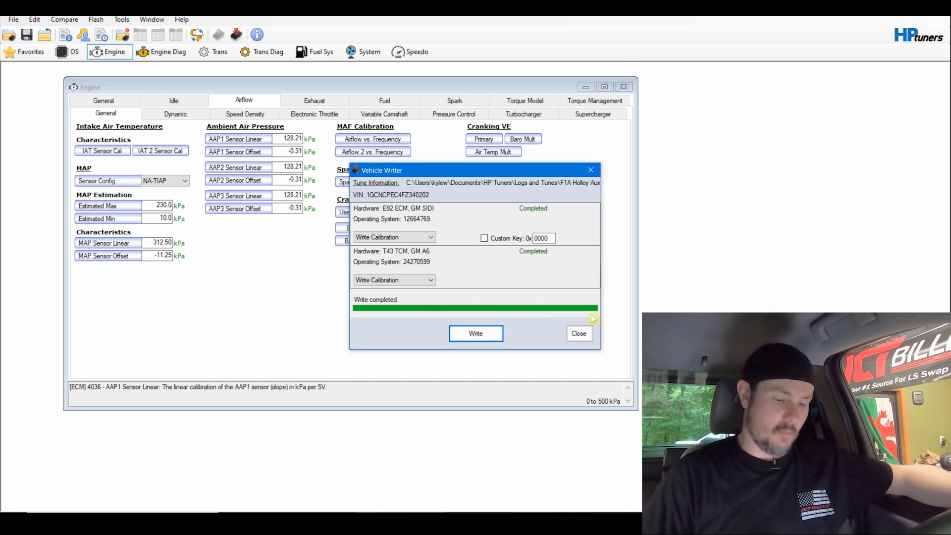
# Step: Close the Vehicle Writer, switch to the HP Tuners scanner and reconnect to the vehicle
pyautogui.click(580, 334)
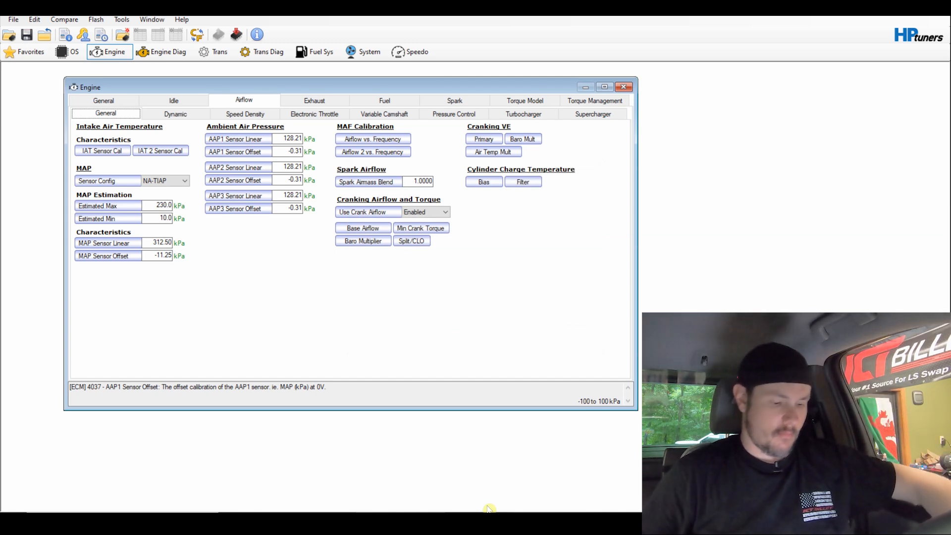
pyautogui.click(487, 523)
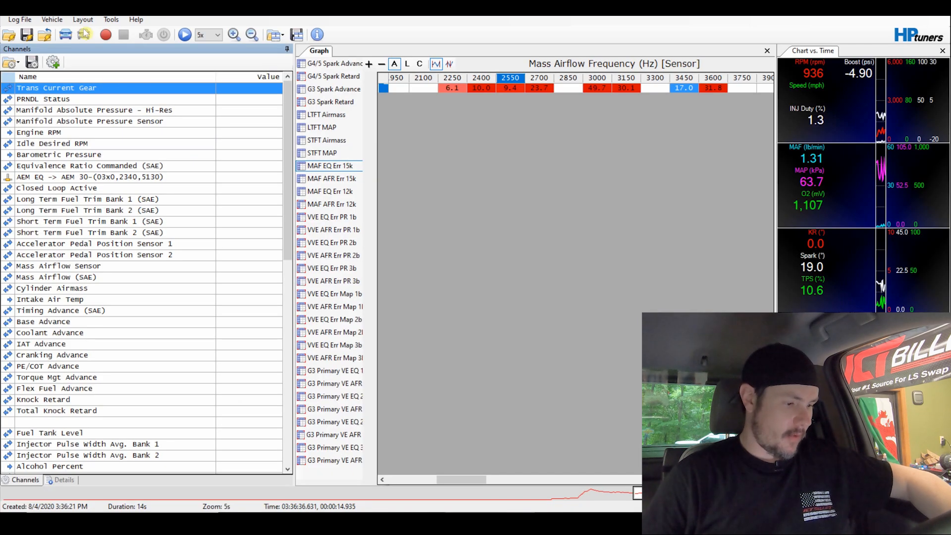
pyautogui.click(65, 35)
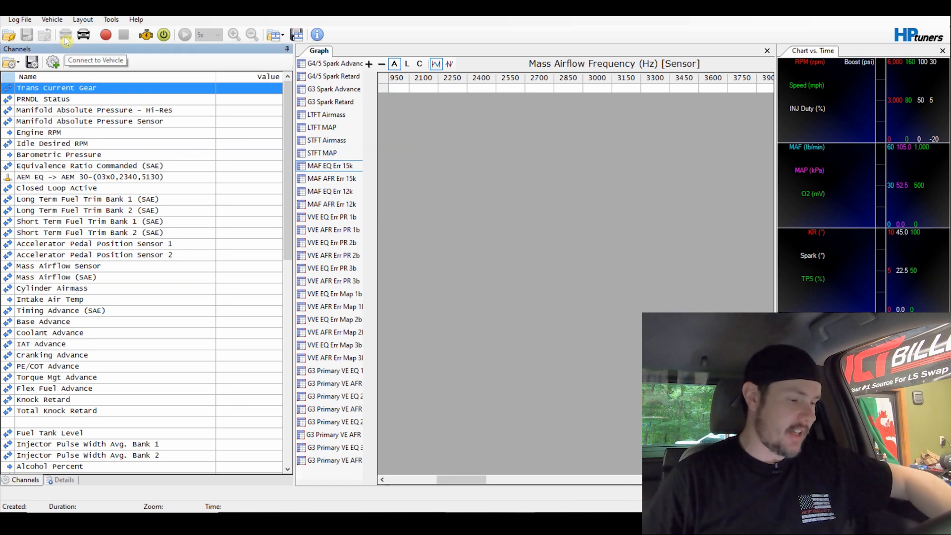
# Step: Run a brief test scan to check the AEM EQ wideband reading with the engine off, and stop it
pyautogui.click(106, 35)
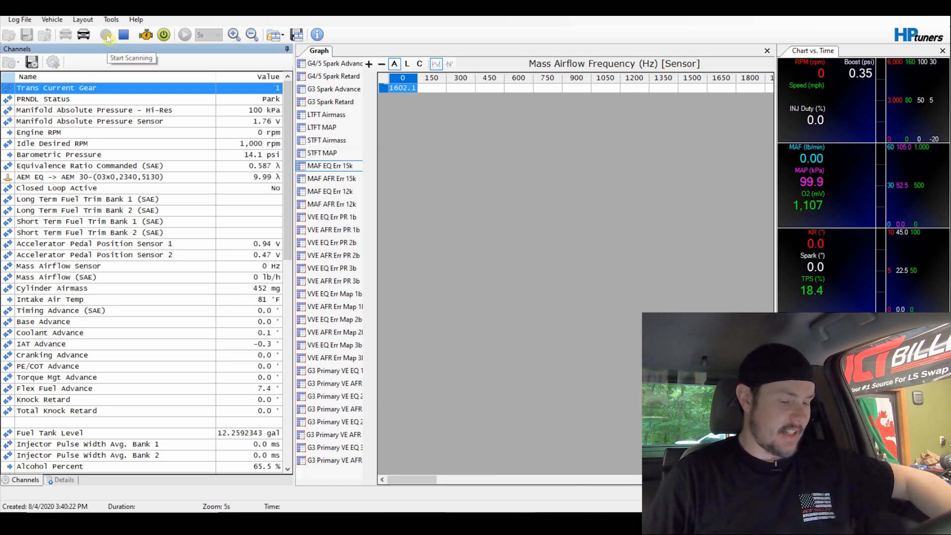
pyautogui.click(234, 180)
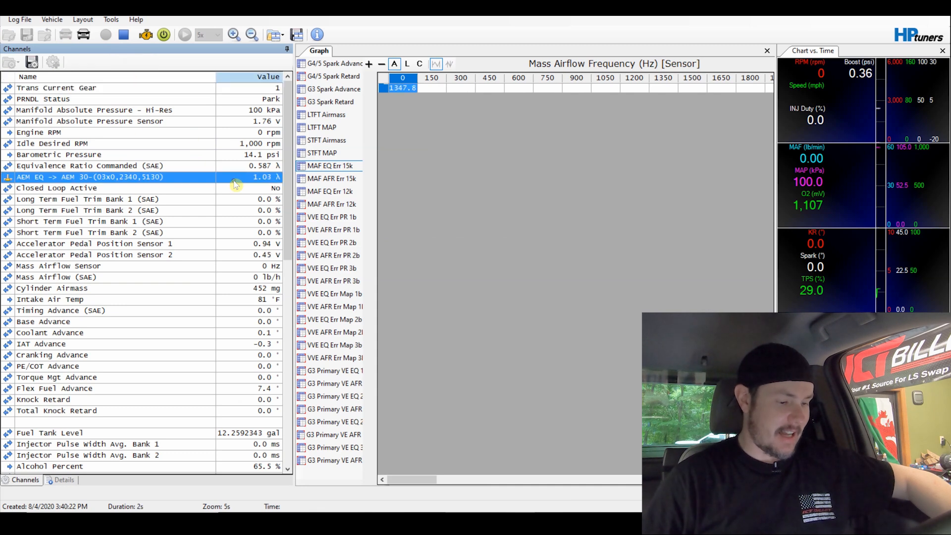
pyautogui.click(123, 36)
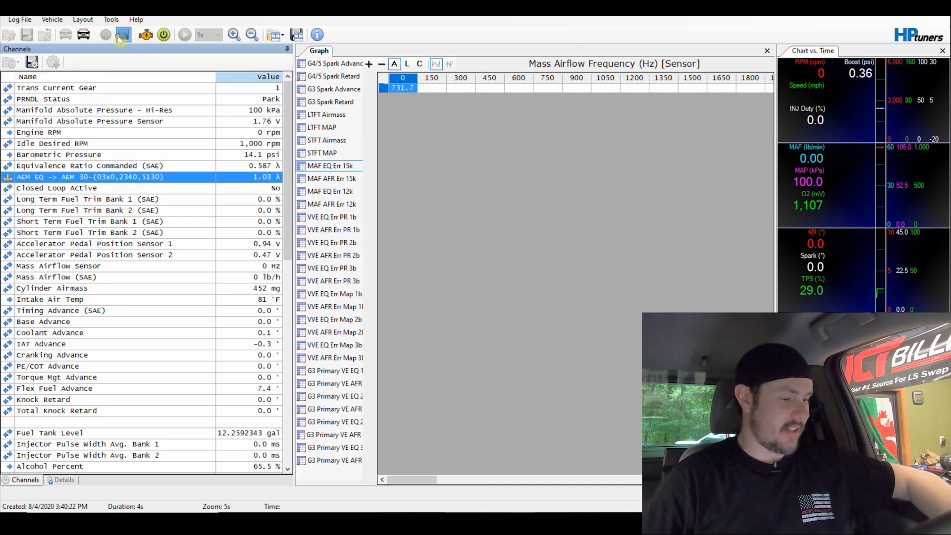
# Step: Record a new scan log of the engine start, stop it at about 21 seconds and switch to the HP Tuners editor
pyautogui.click(106, 36)
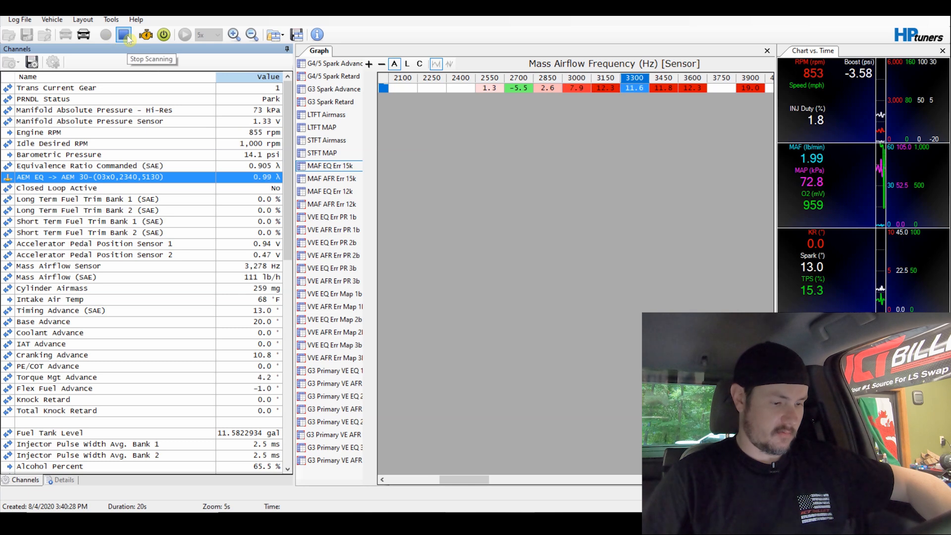
pyautogui.click(124, 35)
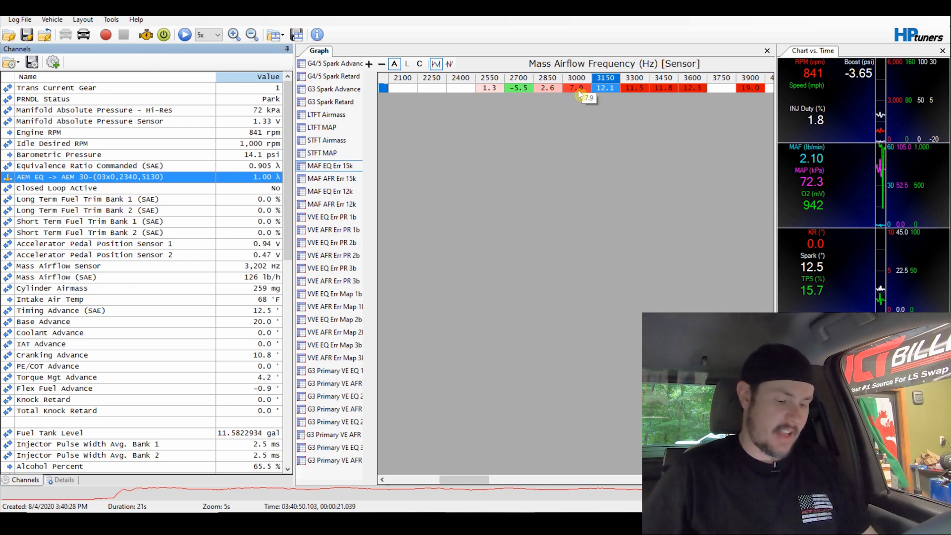
pyautogui.hotkey('alt', 'Tab')
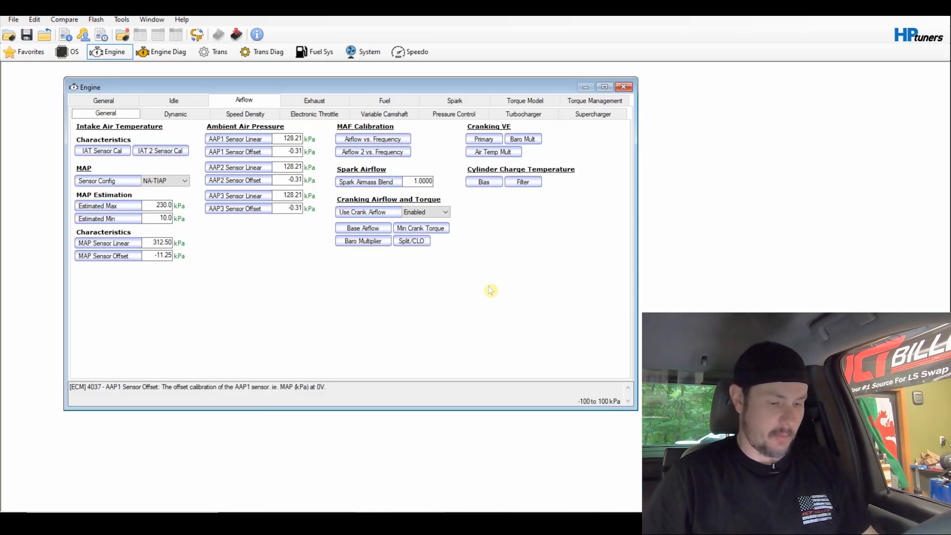
# Step: Review the Crank Mode Airflow, Base table and the primary Cranking VE vs. MAP vs. RPM table, closing each one
pyautogui.click(369, 228)
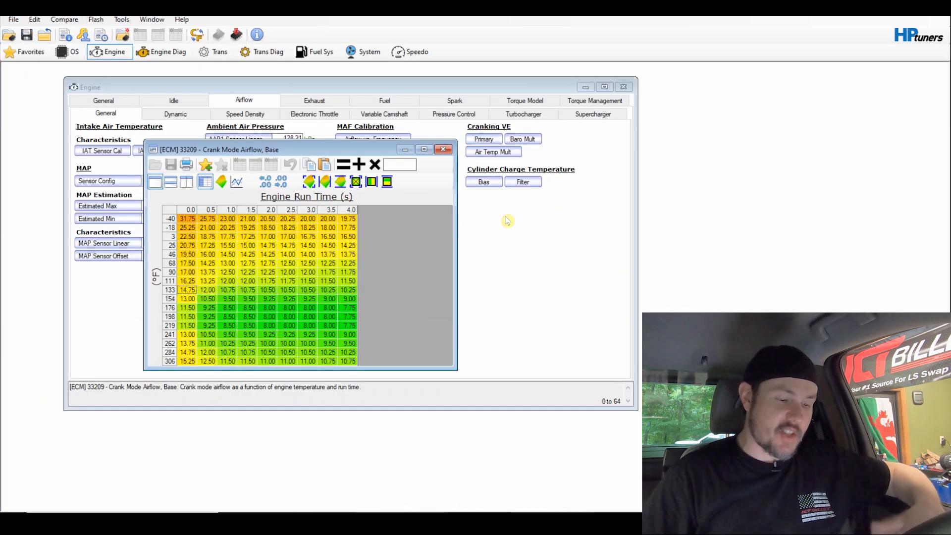
pyautogui.click(440, 148)
pyautogui.click(483, 139)
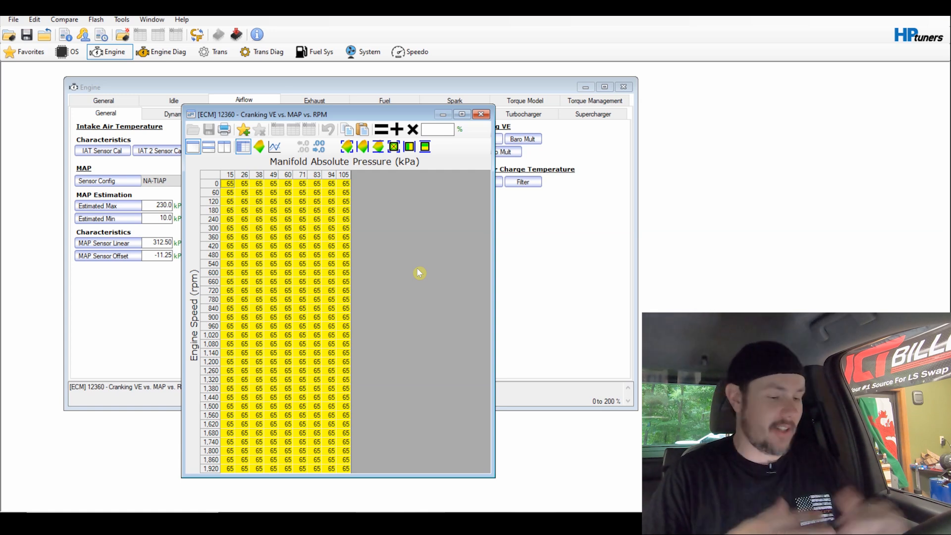
pyautogui.click(485, 116)
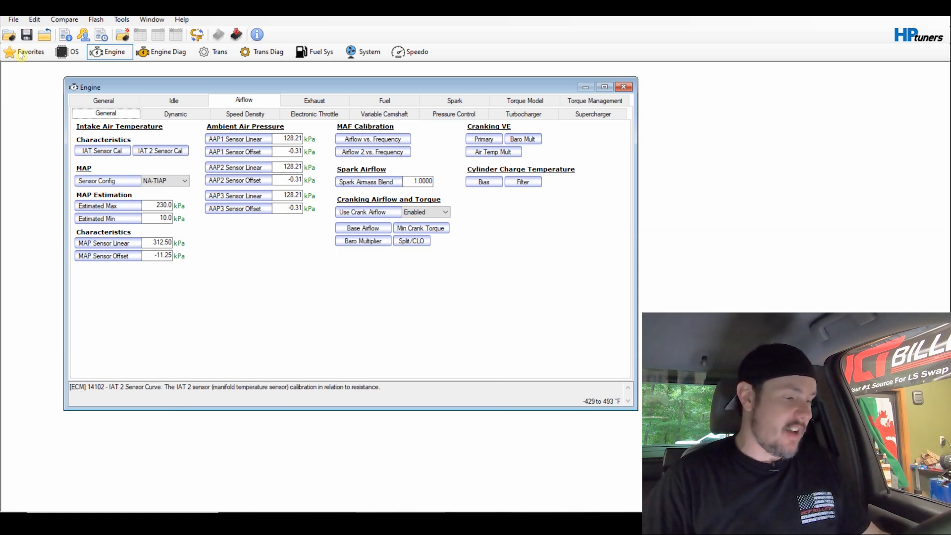
# Step: Open the virtual VE table in Manifold Switch Closed mode and view it as a 3D surface
pyautogui.click(34, 19)
pyautogui.click(69, 73)
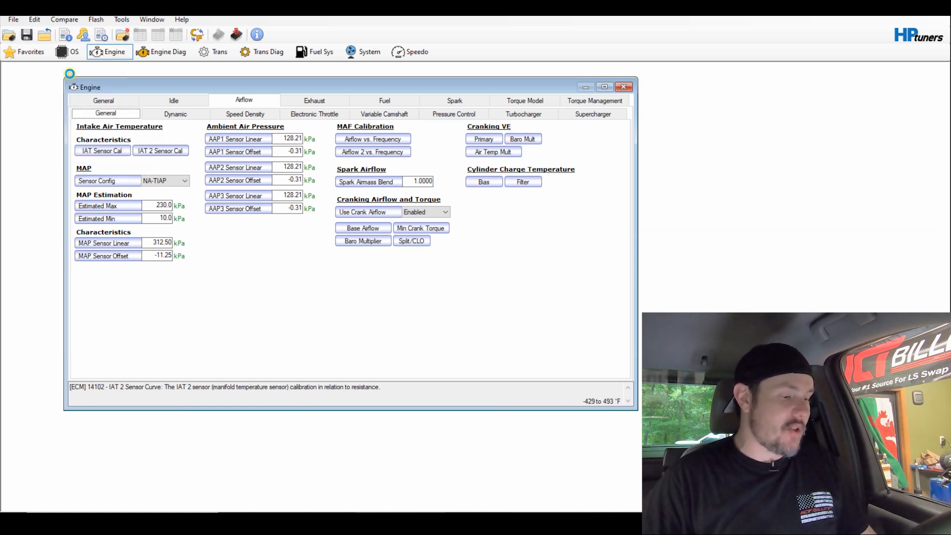
pyautogui.doubleClick(200, 128)
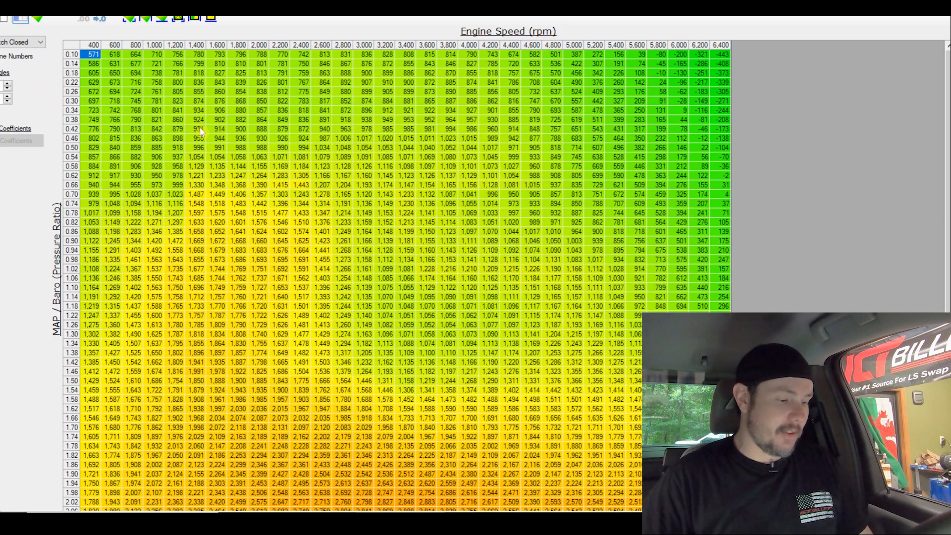
pyautogui.click(72, 40)
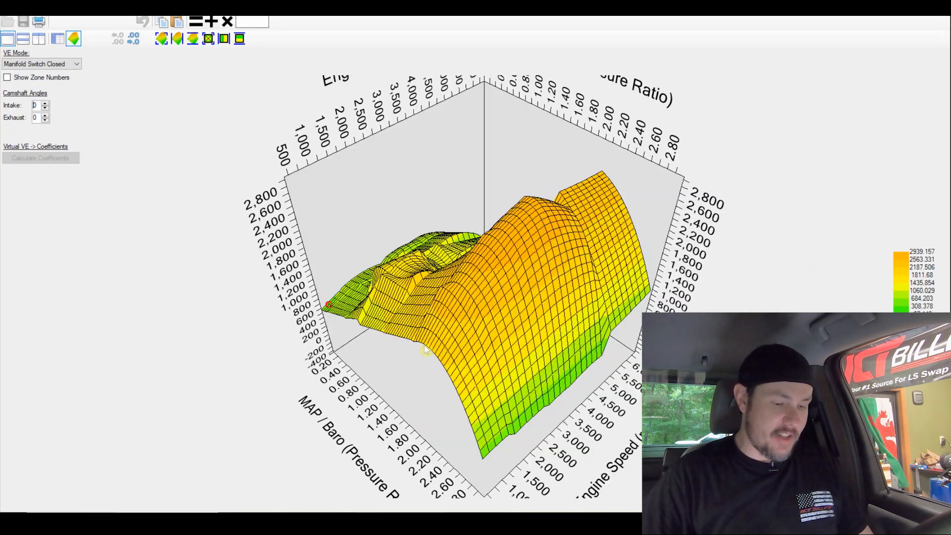
# Step: Return the virtual VE table to its number grid and examine the cells around the 1.02 pressure ratio row
pyautogui.click(57, 39)
pyautogui.moveTo(183, 166); pyautogui.dragTo(326, 300)
pyautogui.click(370, 336)
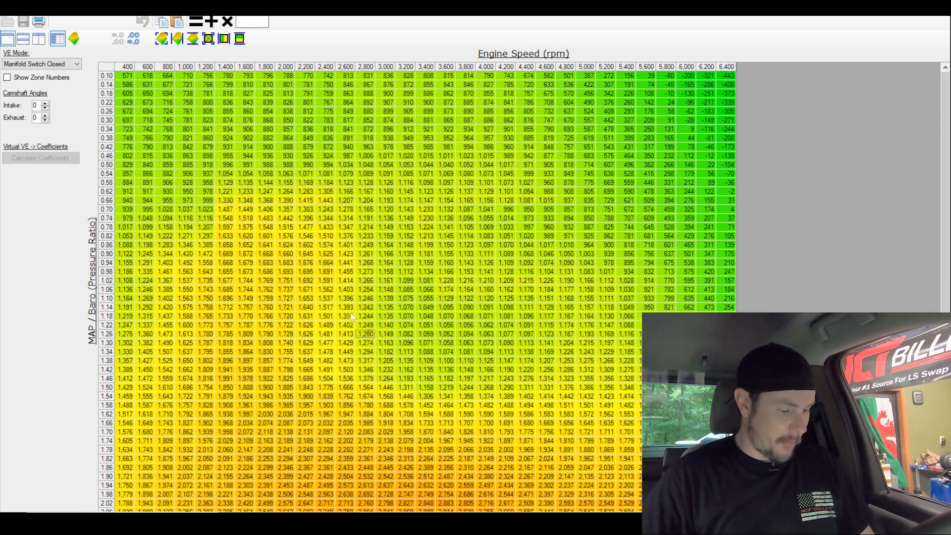
pyautogui.doubleClick(332, 306)
pyautogui.click(299, 302)
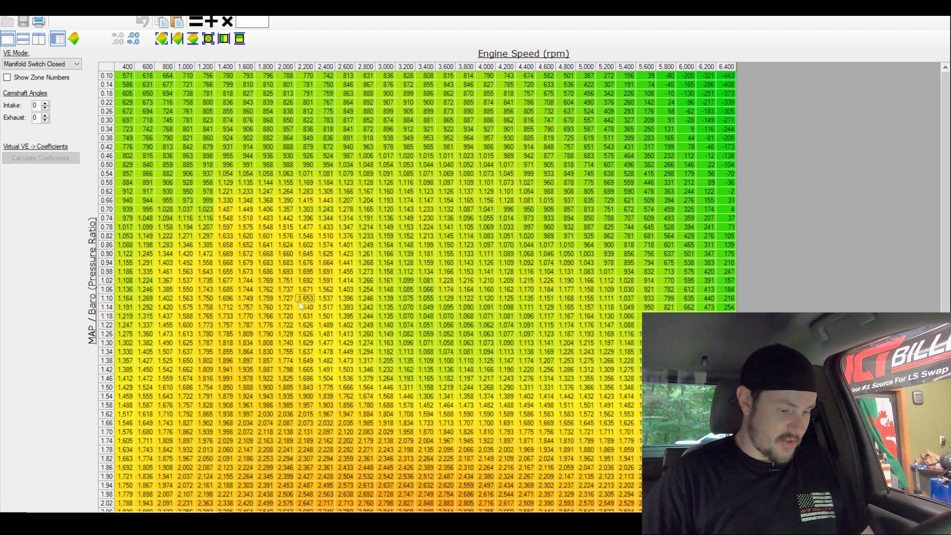
pyautogui.click(106, 280)
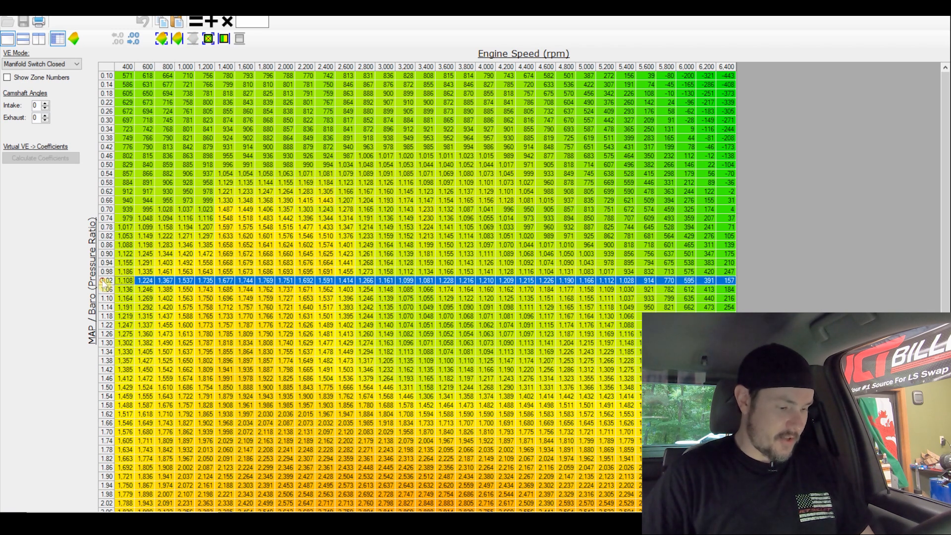
pyautogui.click(289, 283)
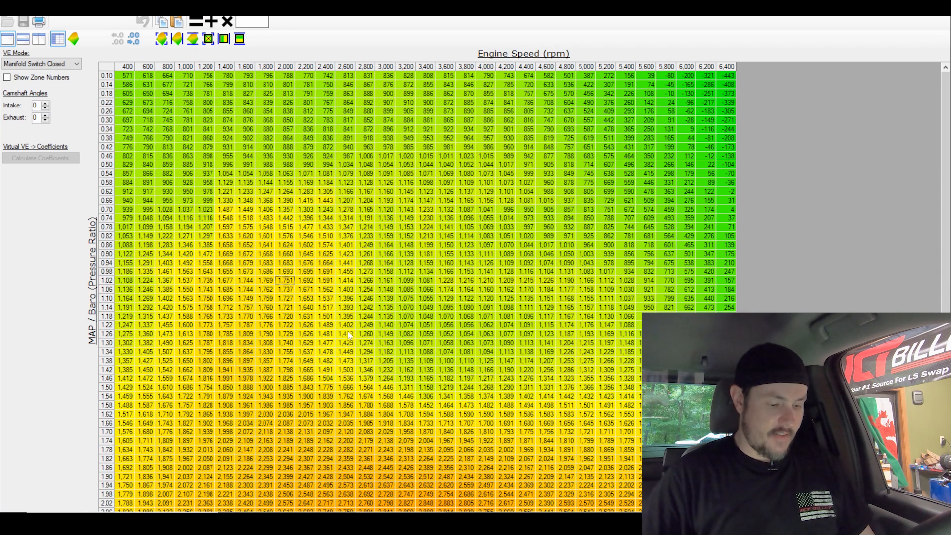
# Step: Highlight the virtual VE cells from 1.02 to 2.26 pressure ratio and 2,000 to 6,400 rpm to examine the boost region
pyautogui.moveTo(289, 285); pyautogui.dragTo(728, 490)
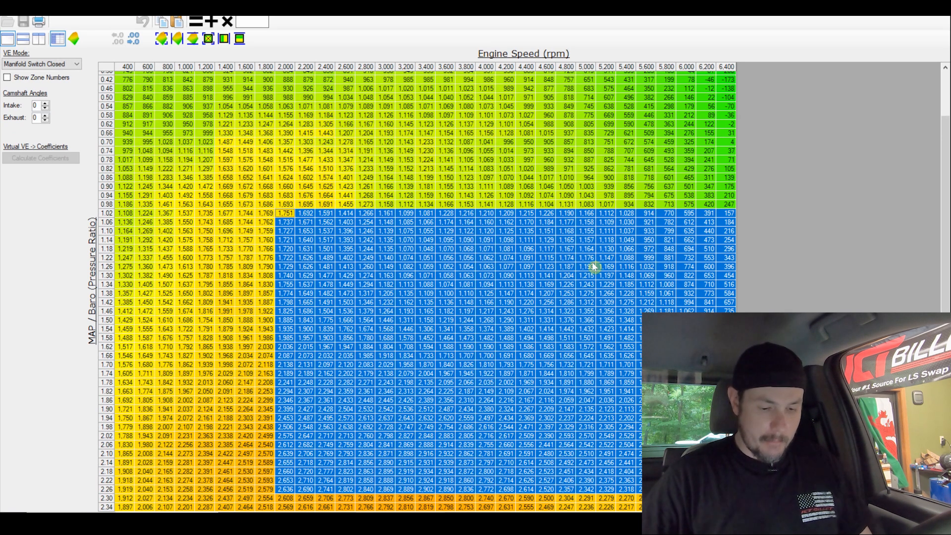
pyautogui.click(463, 214)
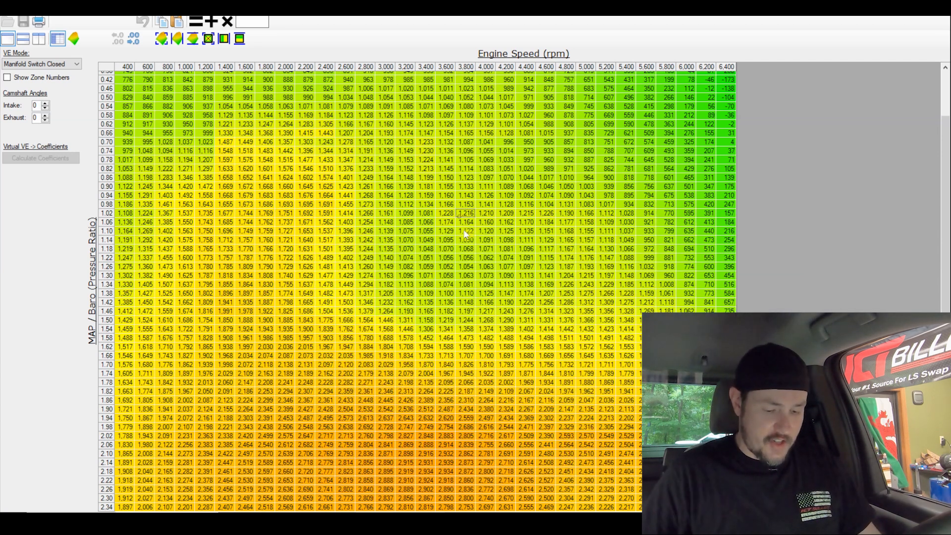
pyautogui.moveTo(485, 417); pyautogui.dragTo(648, 471)
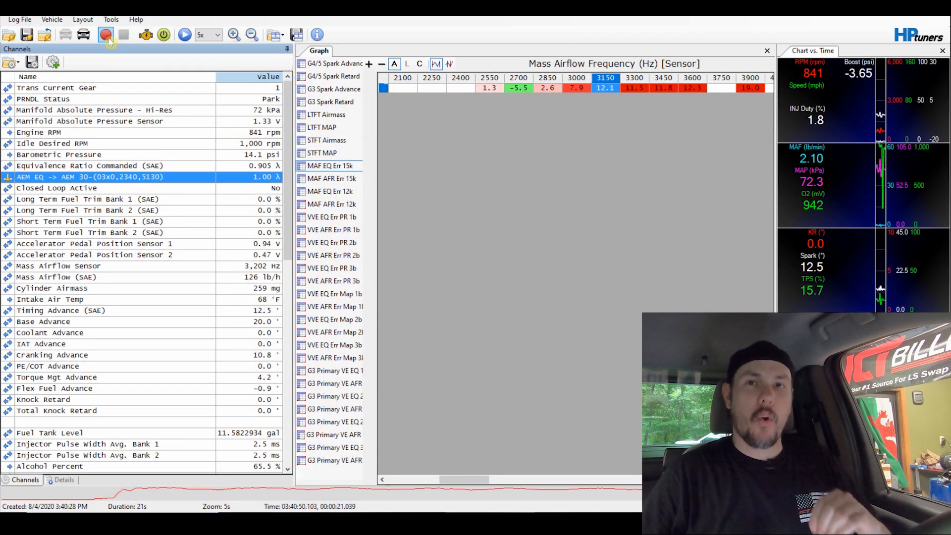
# Step: In the HP Tuners scanner, record a brief engine-off test scan and a new engine-start log stopped at about 11 seconds
pyautogui.click(108, 39)
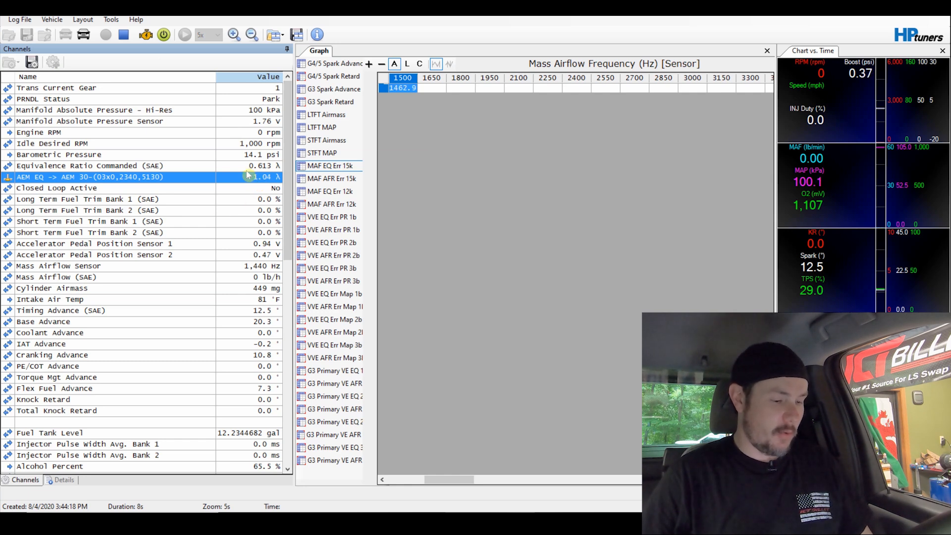
pyautogui.click(125, 38)
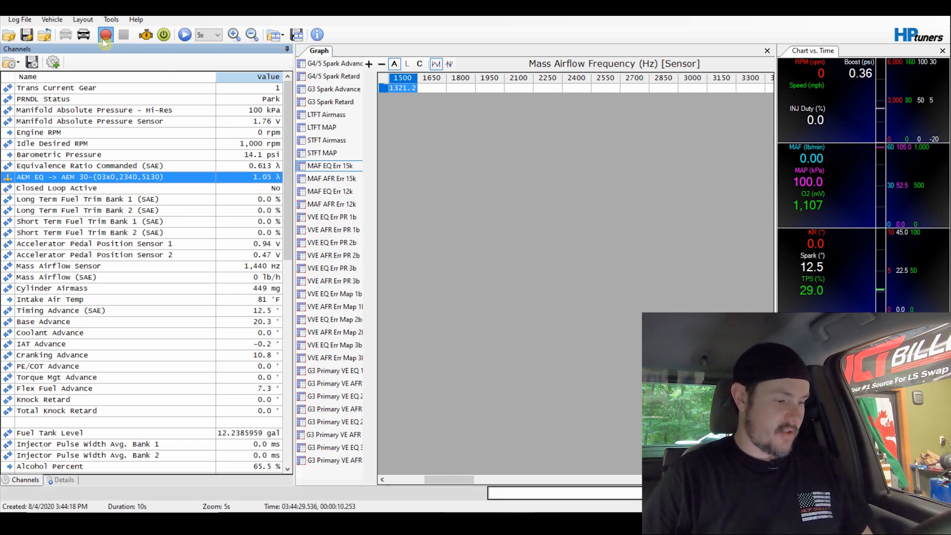
pyautogui.click(103, 39)
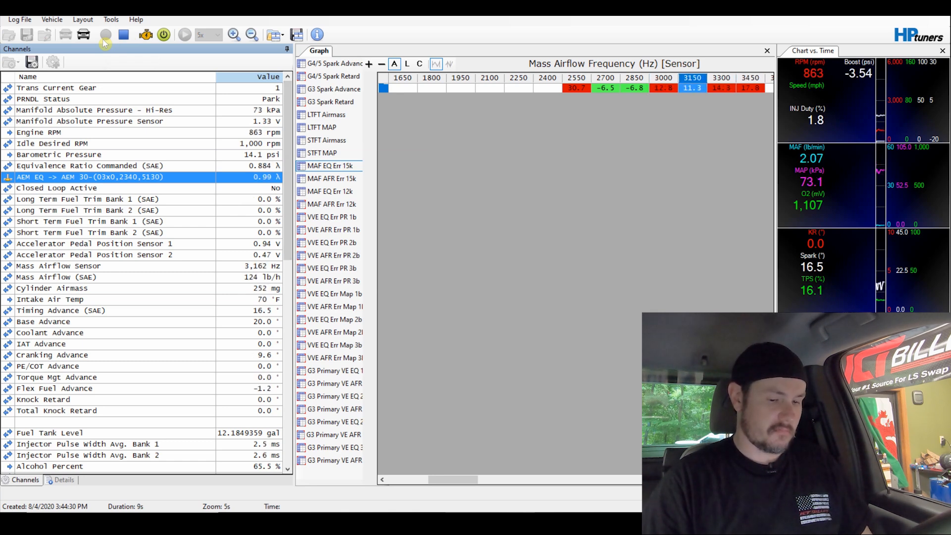
pyautogui.click(124, 35)
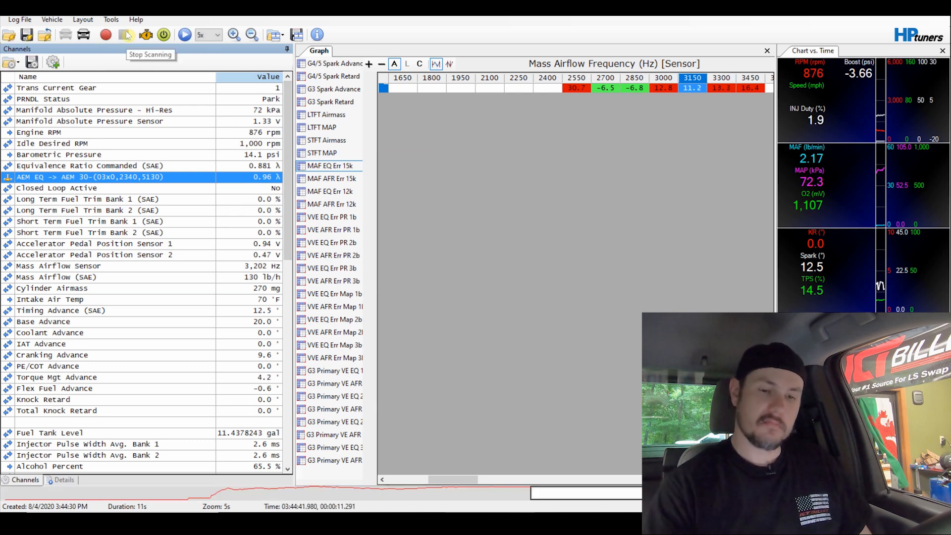